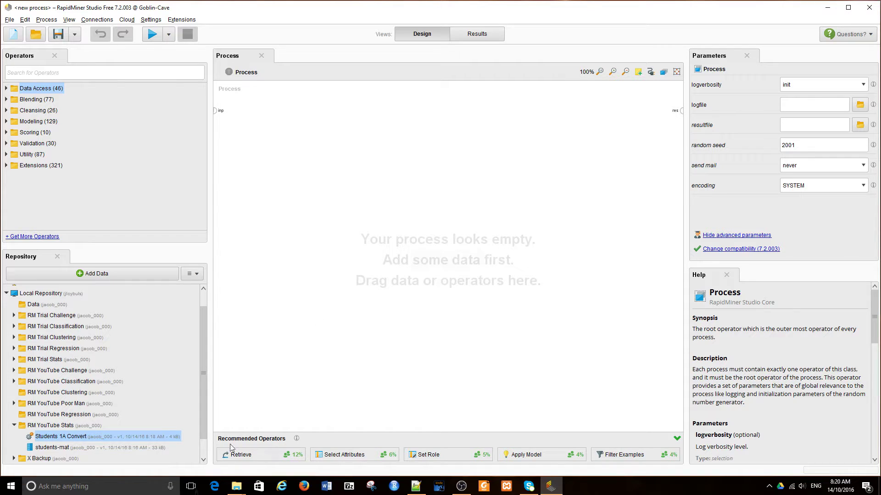
# Add a Retrieve students-mat operator from the Repository to the process canvas.
pyautogui.click(41, 449)
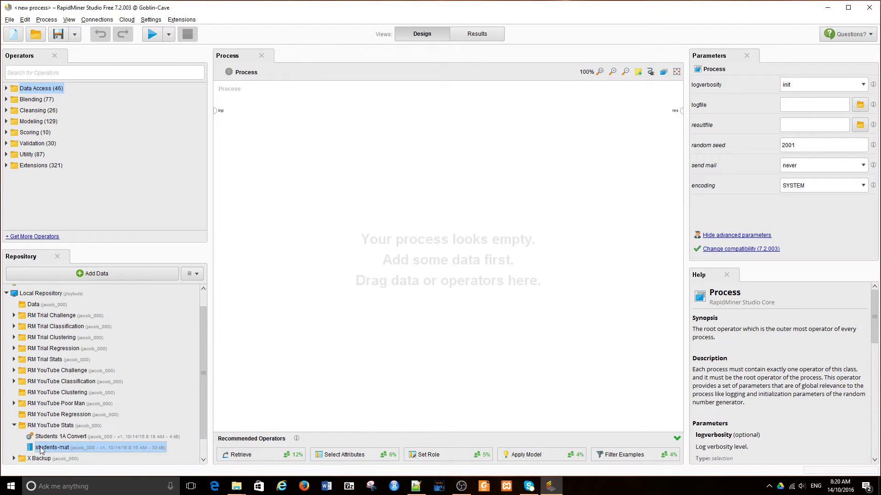
pyautogui.moveTo(40, 449); pyautogui.dragTo(276, 231)
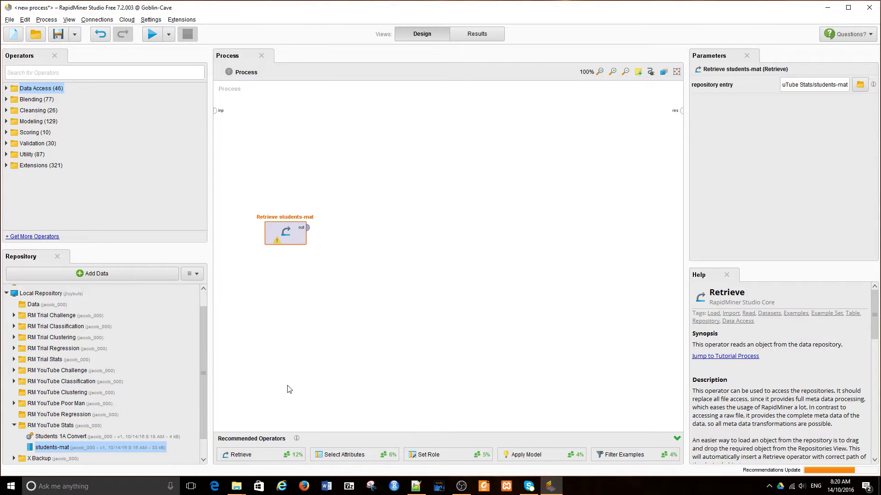
pyautogui.moveTo(291, 236); pyautogui.dragTo(681, 112)
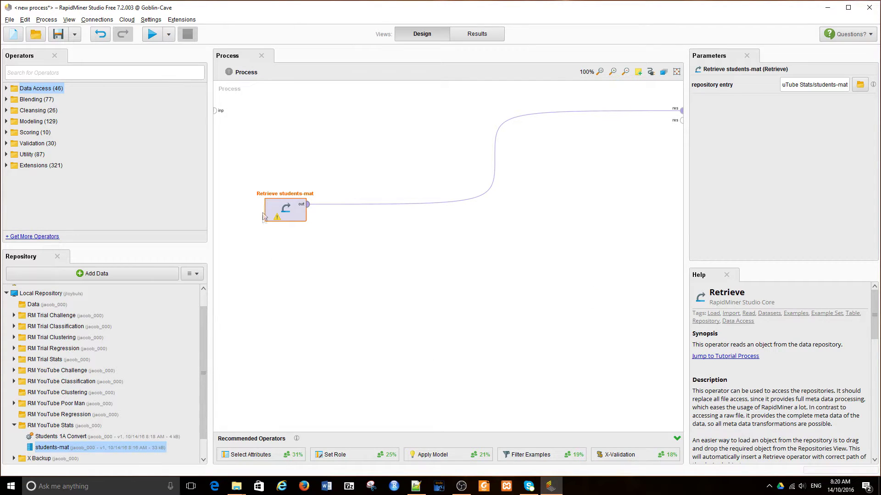
# Inspect the operator's repository entry path, then run the process.
pyautogui.click(823, 86)
pyautogui.moveTo(825, 84); pyautogui.dragTo(756, 87)
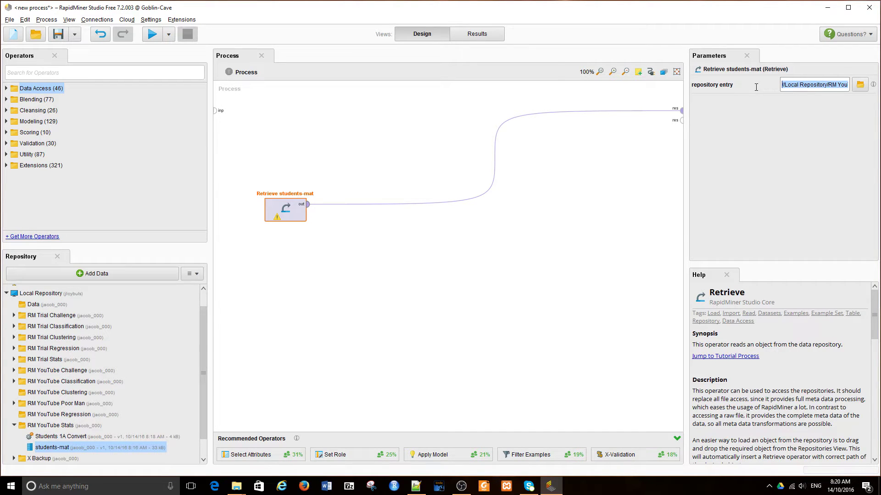
pyautogui.click(815, 86)
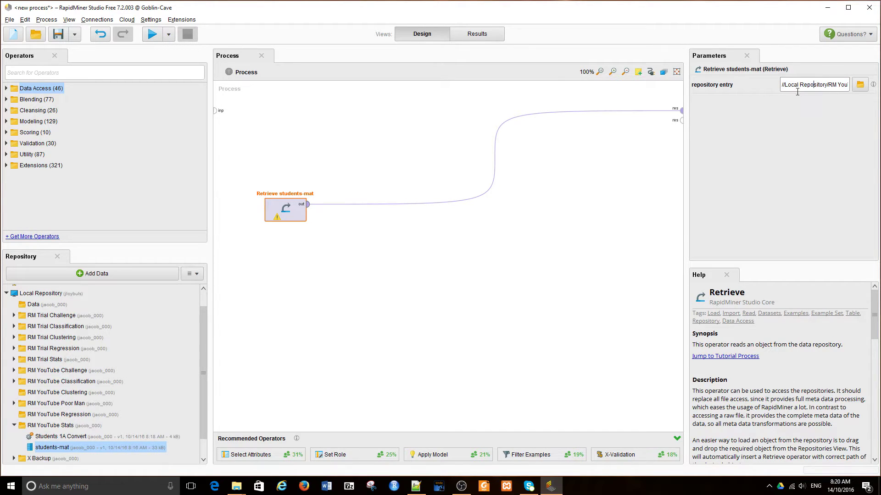
pyautogui.click(153, 35)
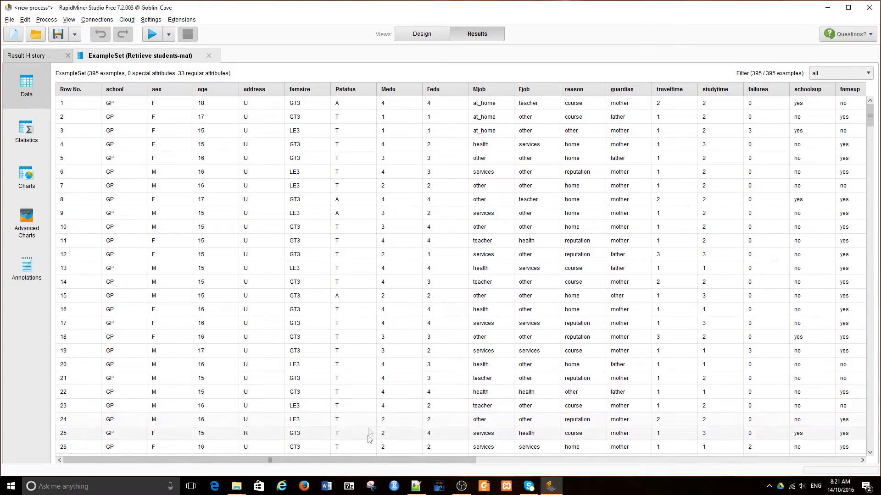
# Scroll the 395-example students-mat table horizontally to see more attribute columns.
pyautogui.moveTo(365, 459); pyautogui.dragTo(98, 382)
# Show per-attribute Statistics and expand the sex row to its F/M bar chart.
pyautogui.click(27, 132)
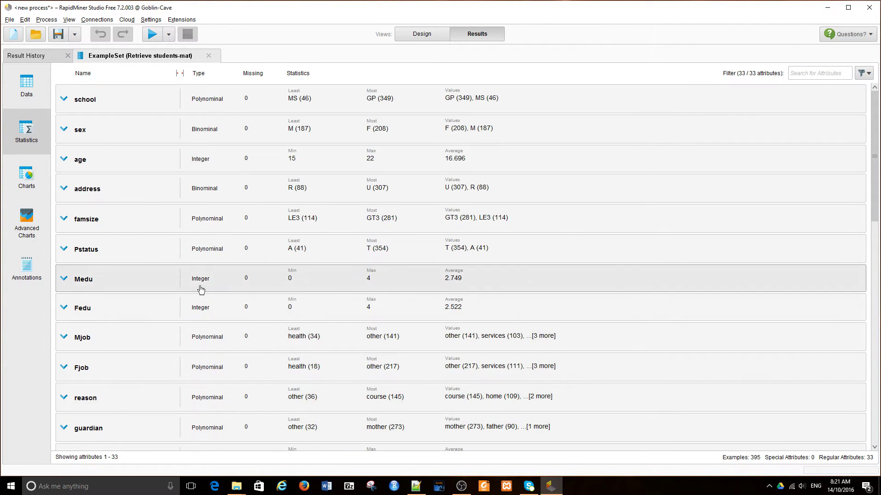
pyautogui.click(108, 133)
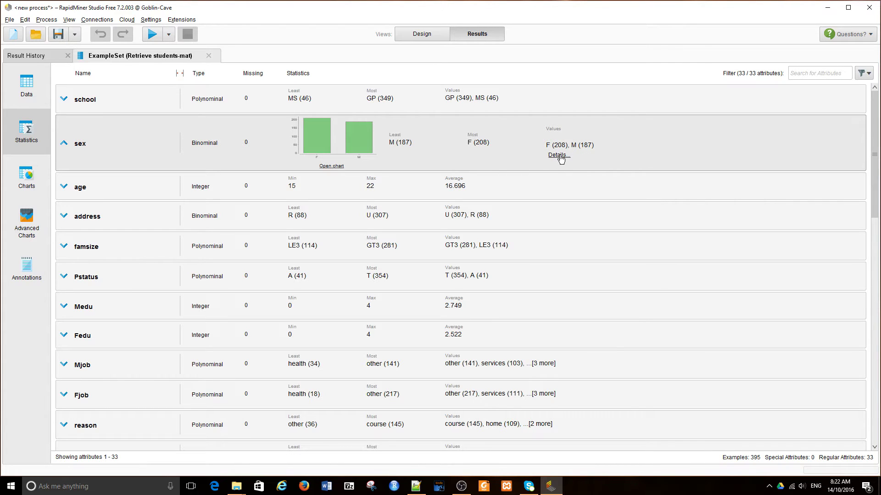
pyautogui.click(559, 156)
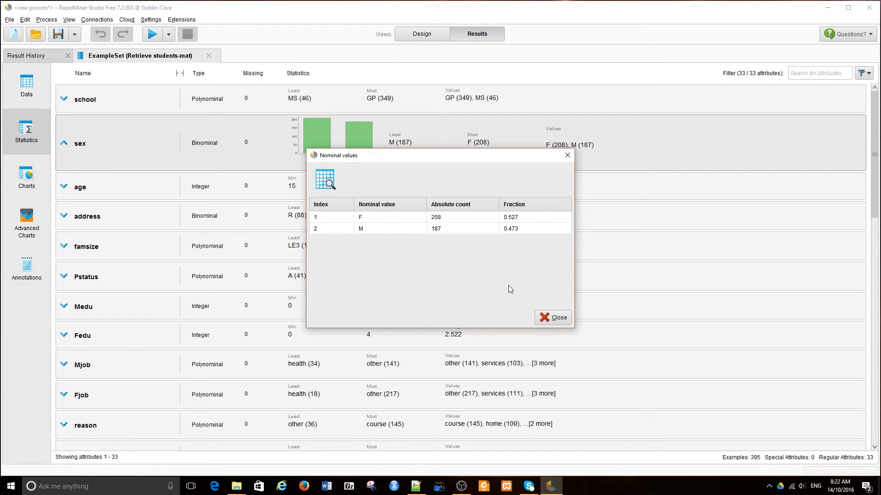
pyautogui.click(556, 317)
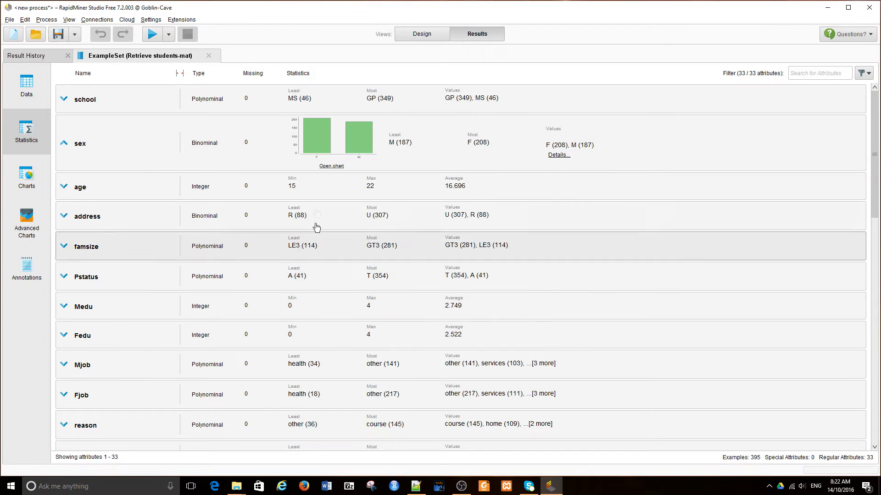
# Open the full bar chart of sex counts, switching among the Statistics, Data and Charts views.
pyautogui.click(331, 167)
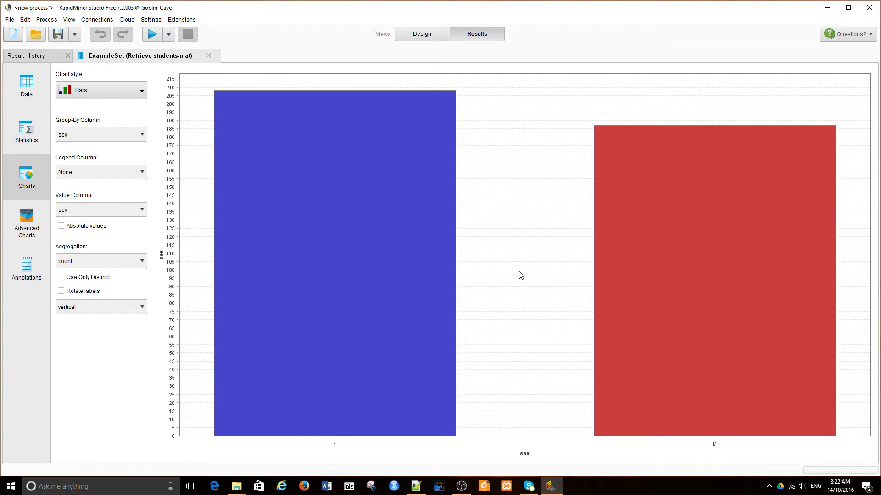
pyautogui.click(26, 132)
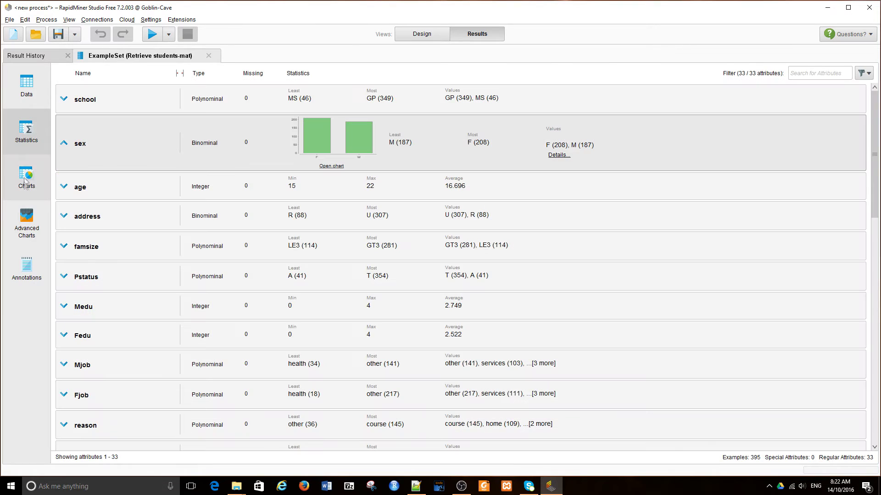
pyautogui.click(25, 179)
pyautogui.click(26, 132)
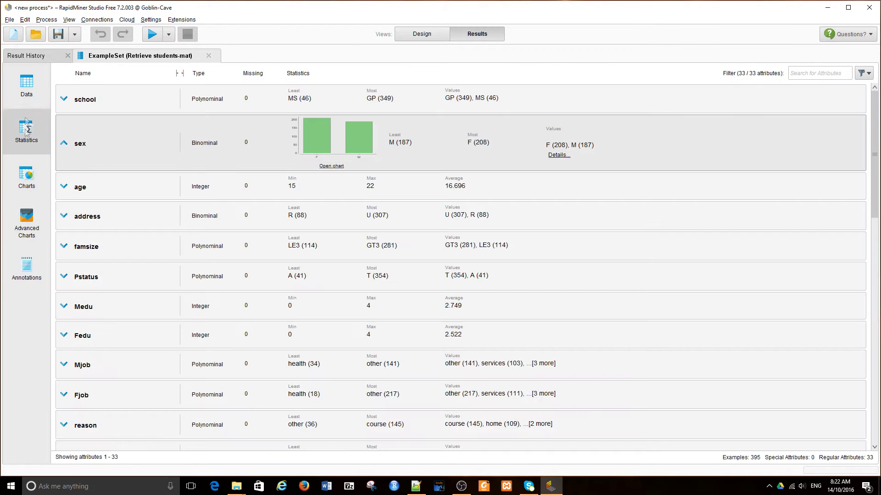
pyautogui.click(25, 87)
pyautogui.click(26, 132)
pyautogui.click(26, 179)
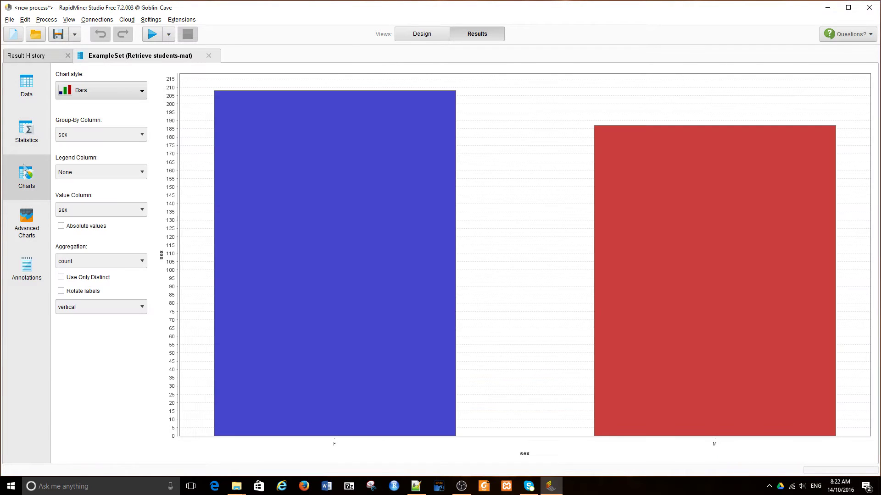
pyautogui.click(28, 133)
# Scroll through the per-attribute statistics list to review the attributes.
pyautogui.scroll(-5, 309, 302)
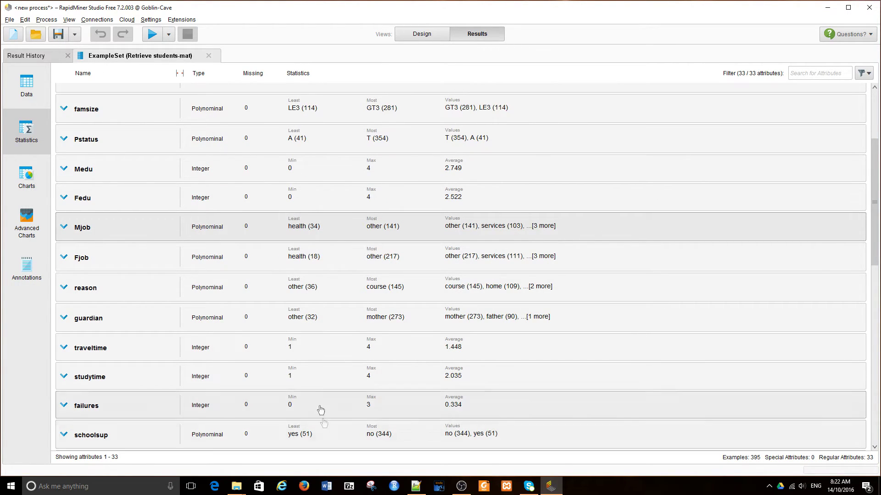
pyautogui.scroll(3, 298, 365)
pyautogui.scroll(1, 299, 365)
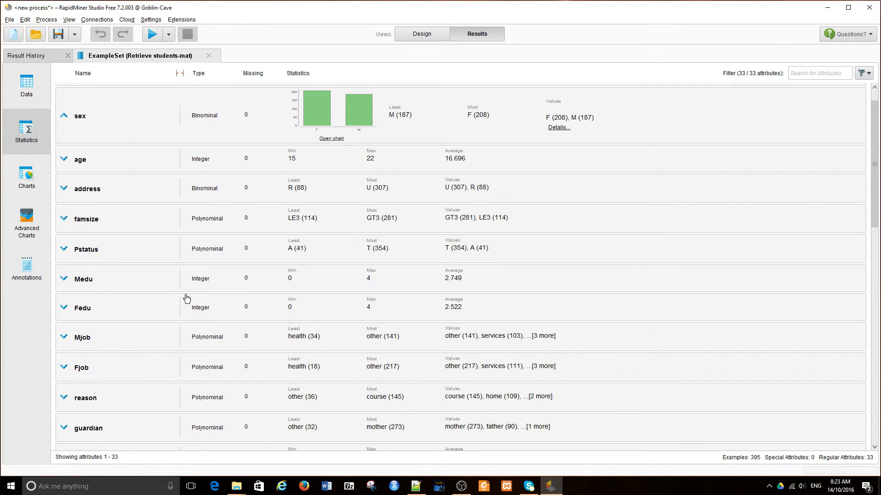
pyautogui.scroll(-2, 156, 306)
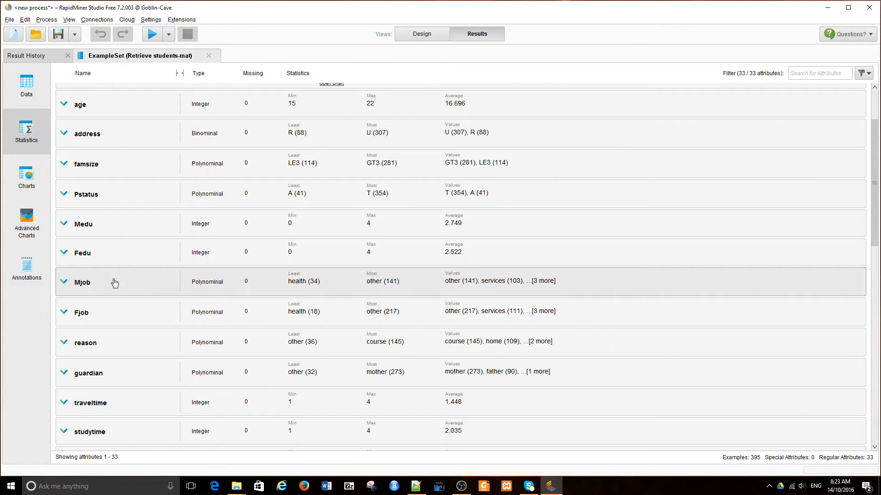
pyautogui.scroll(-3, 124, 348)
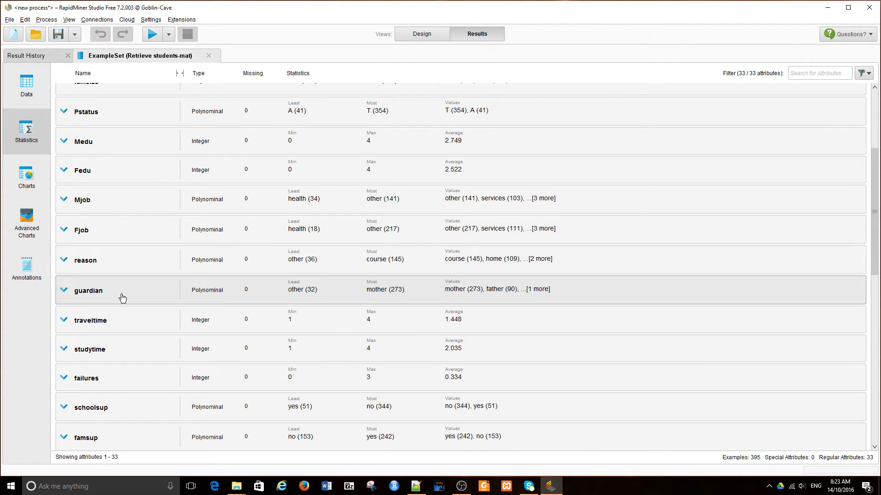
pyautogui.scroll(-3, 122, 298)
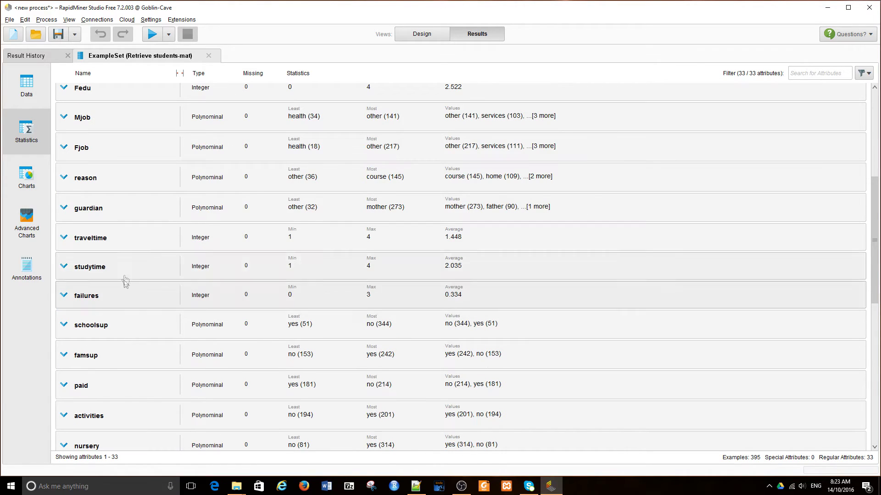
pyautogui.scroll(-3, 112, 308)
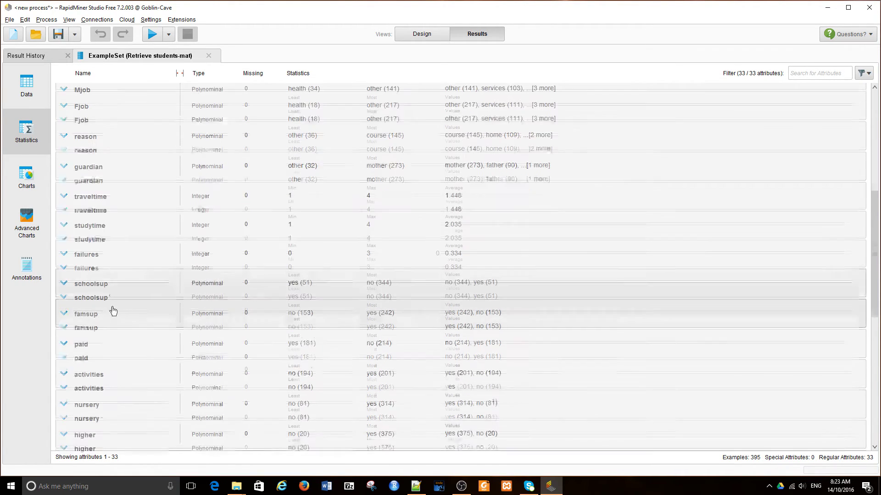
pyautogui.scroll(-5, 120, 330)
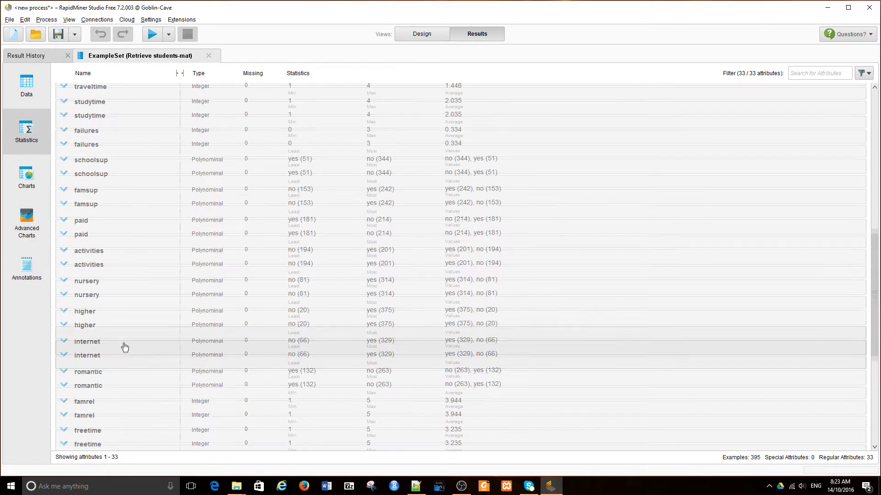
pyautogui.scroll(-5, 124, 350)
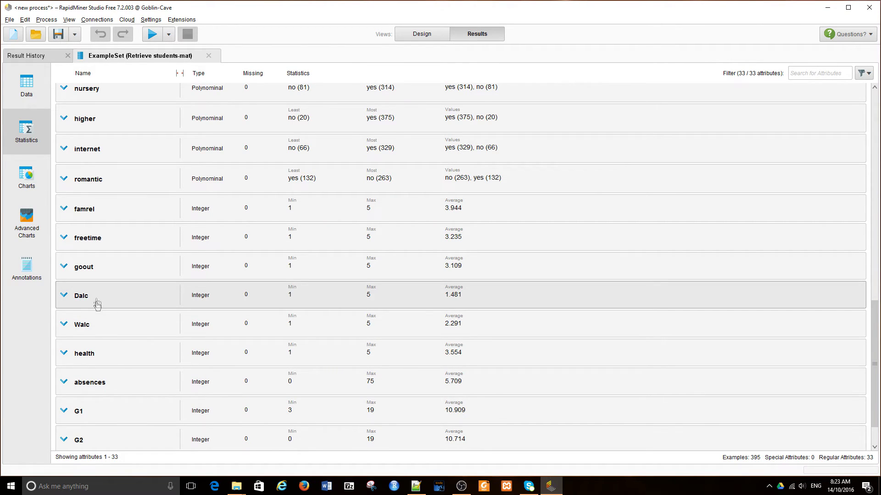
pyautogui.scroll(-2, 97, 327)
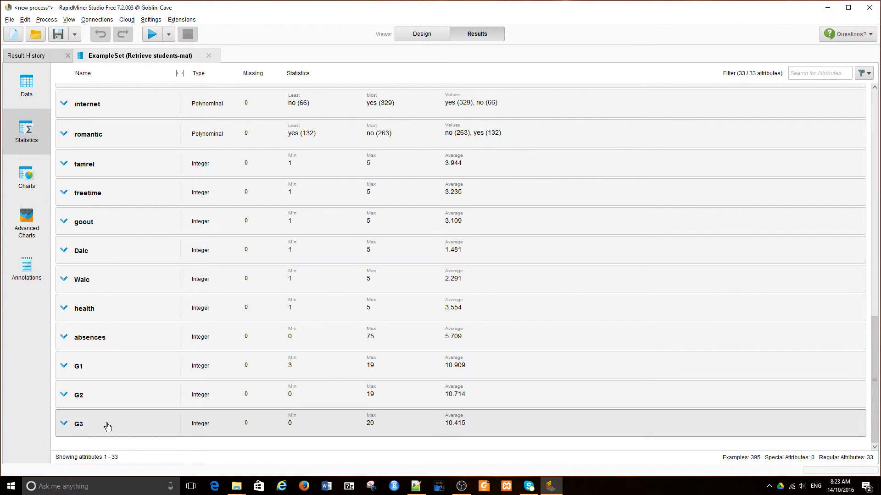
pyautogui.scroll(4, 537, 373)
pyautogui.scroll(3, 536, 372)
pyautogui.scroll(-7, 536, 369)
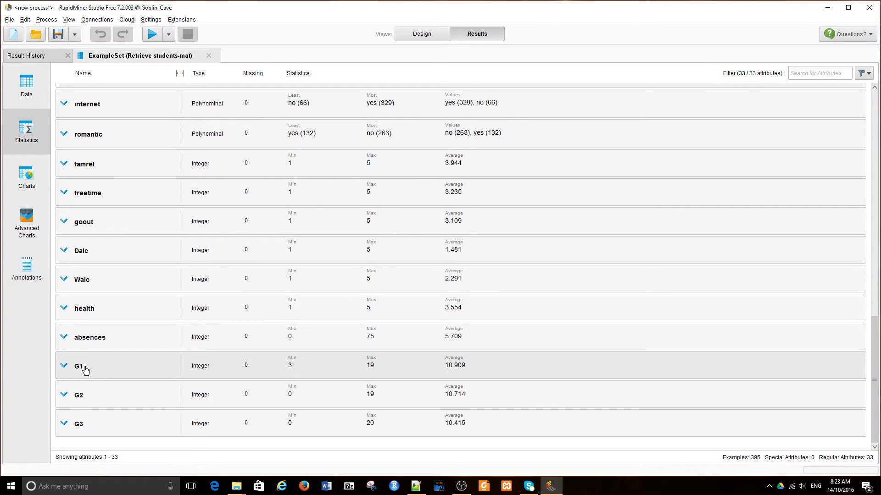
# Expand the G1, absences, health, G2 and G3 rows to show their histograms.
pyautogui.click(83, 370)
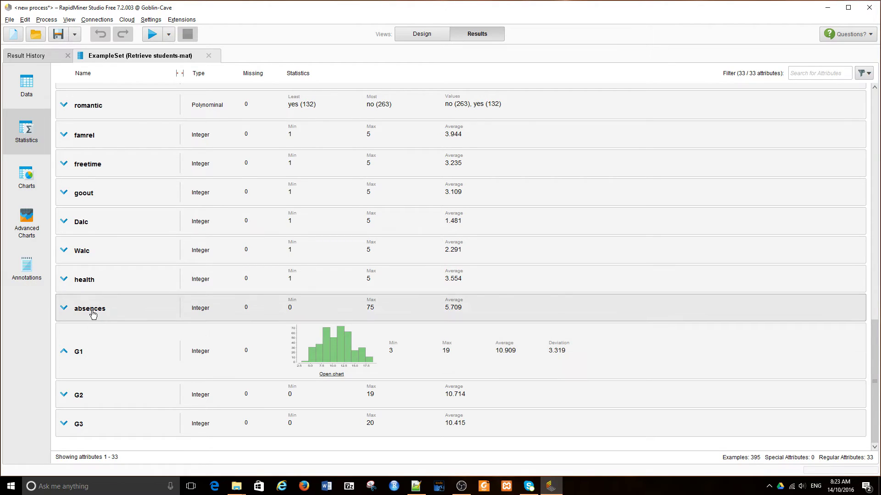
pyautogui.click(91, 311)
pyautogui.click(94, 256)
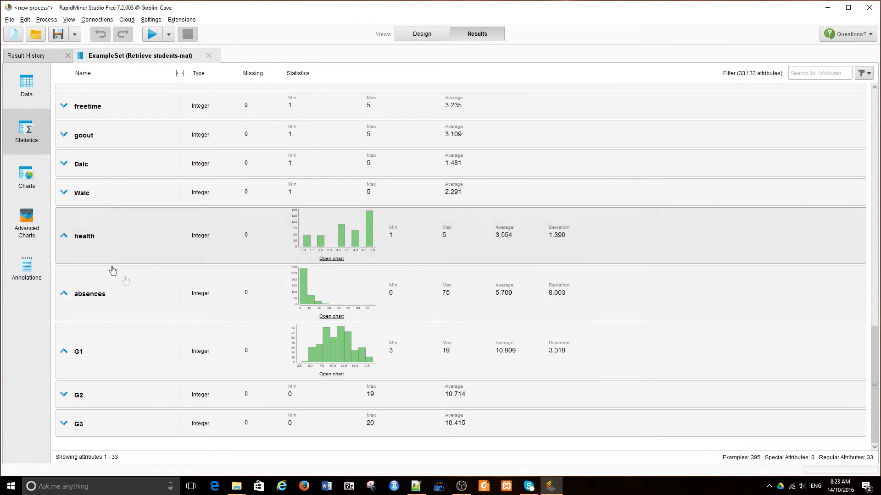
pyautogui.click(124, 393)
pyautogui.click(133, 428)
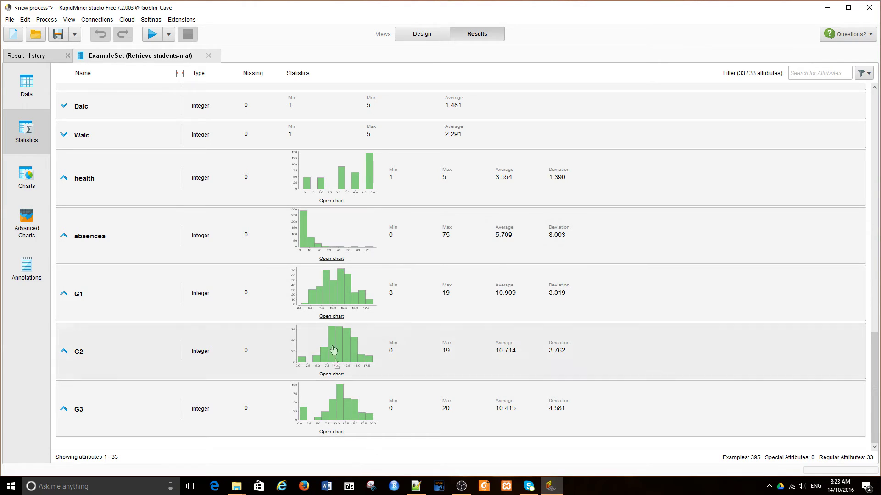
pyautogui.click(26, 182)
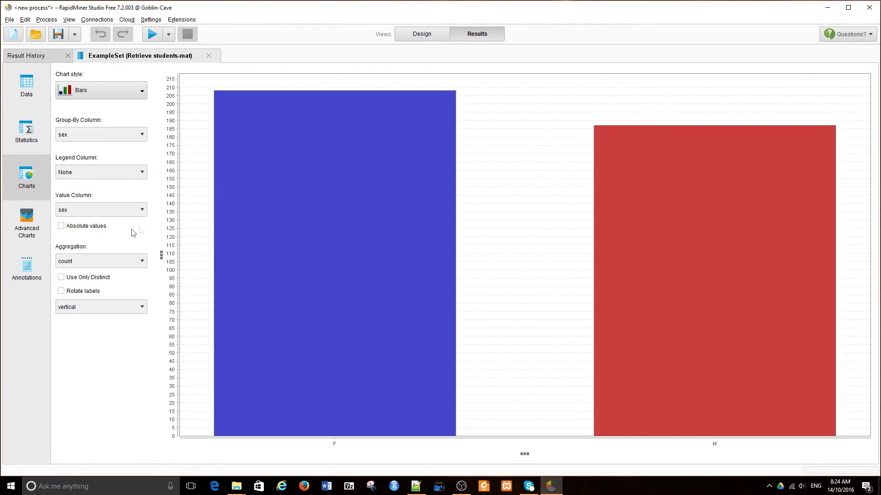
# Make a Scatter chart with G1 on the x-axis and G3 on the y-axis, adding jitter.
pyautogui.click(142, 94)
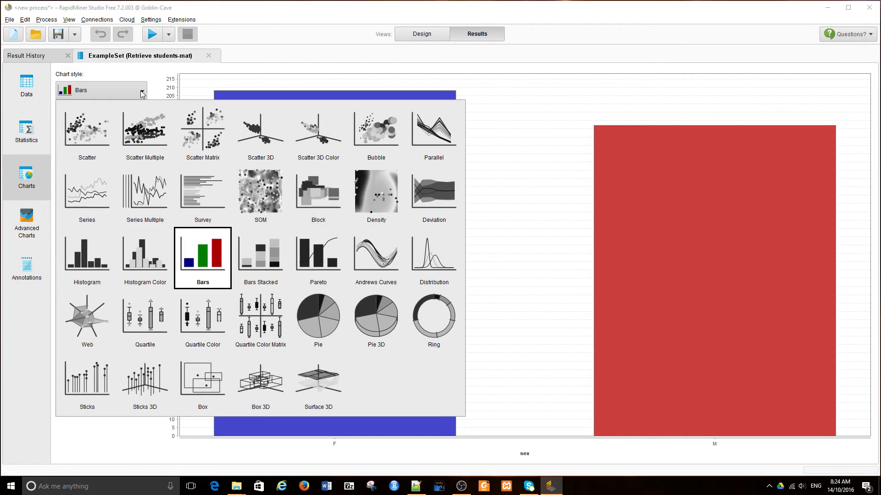
pyautogui.click(87, 136)
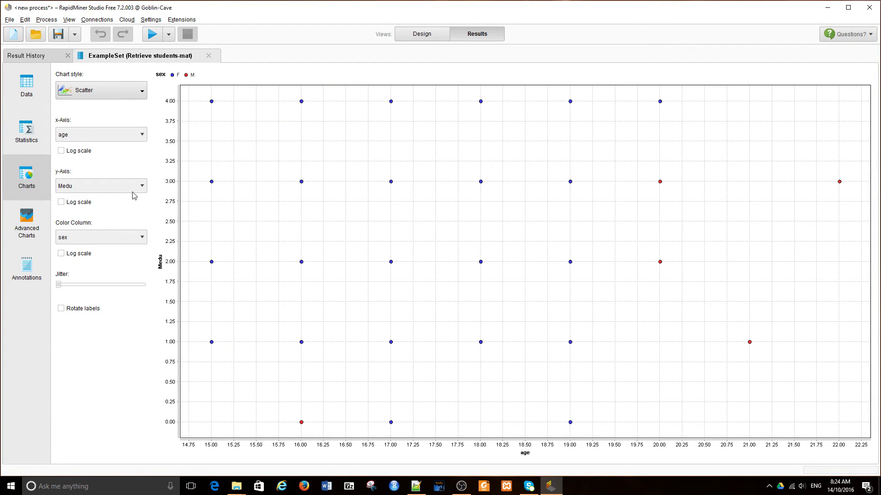
pyautogui.click(142, 136)
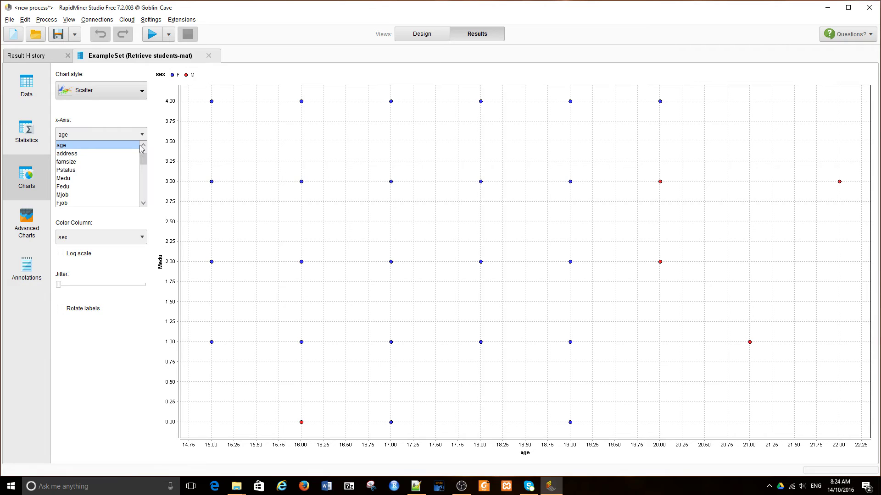
pyautogui.moveTo(142, 156); pyautogui.dragTo(142, 200)
pyautogui.click(101, 188)
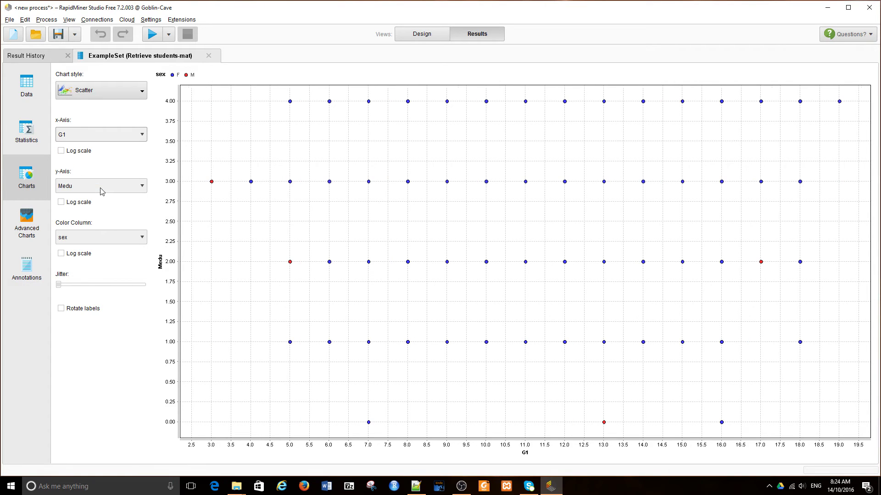
pyautogui.click(142, 187)
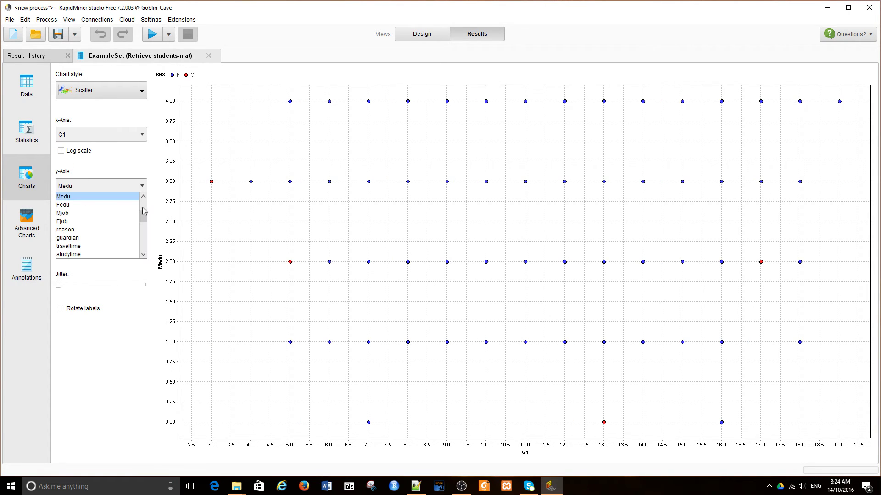
pyautogui.moveTo(144, 218); pyautogui.dragTo(144, 244)
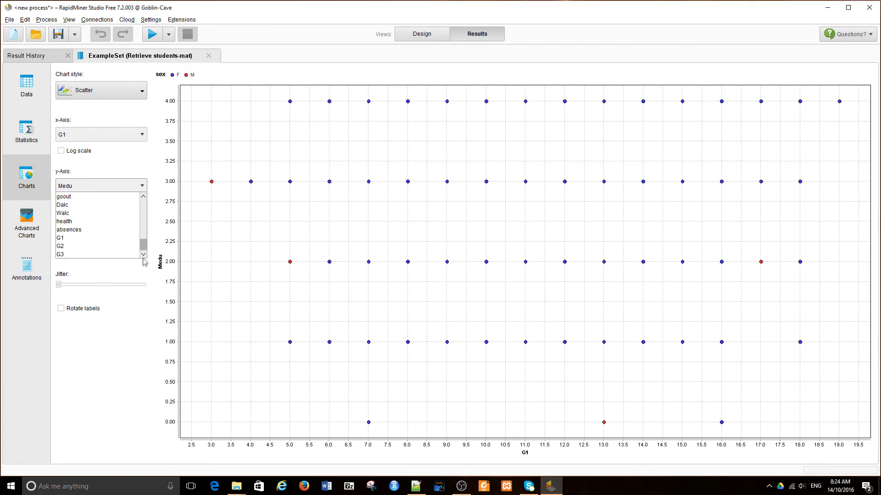
pyautogui.click(72, 258)
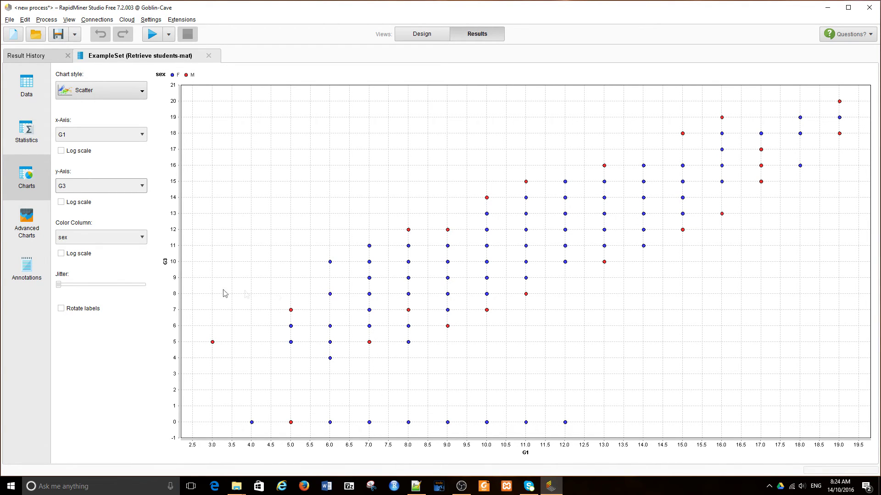
pyautogui.moveTo(59, 287); pyautogui.dragTo(77, 288)
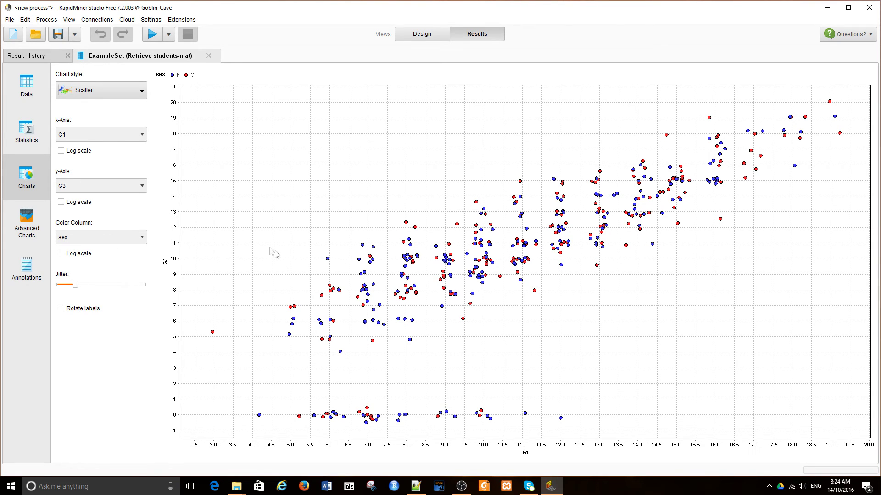
# Set the scatter's Color Column to Pstatus, then change it to Mjob.
pyautogui.click(143, 239)
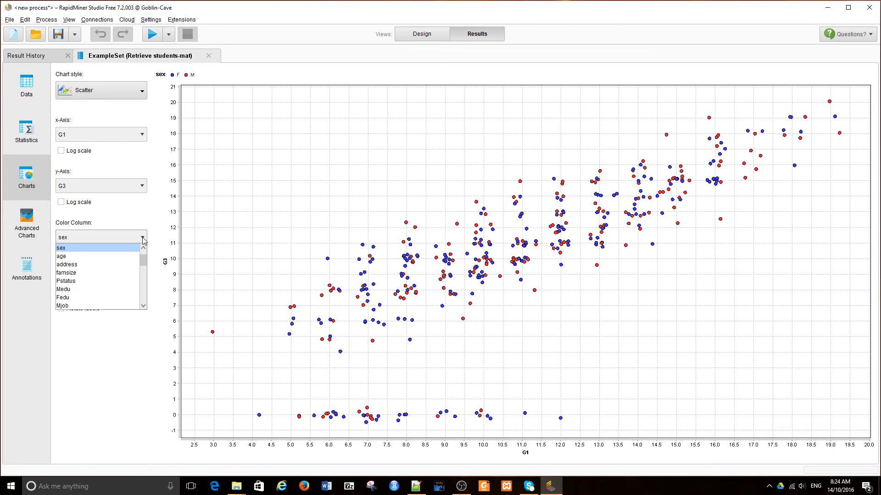
pyautogui.click(79, 285)
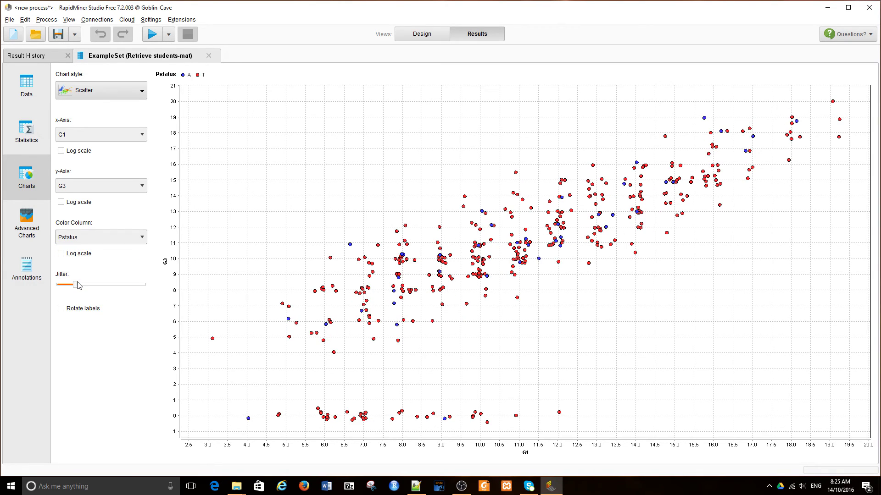
pyautogui.click(119, 239)
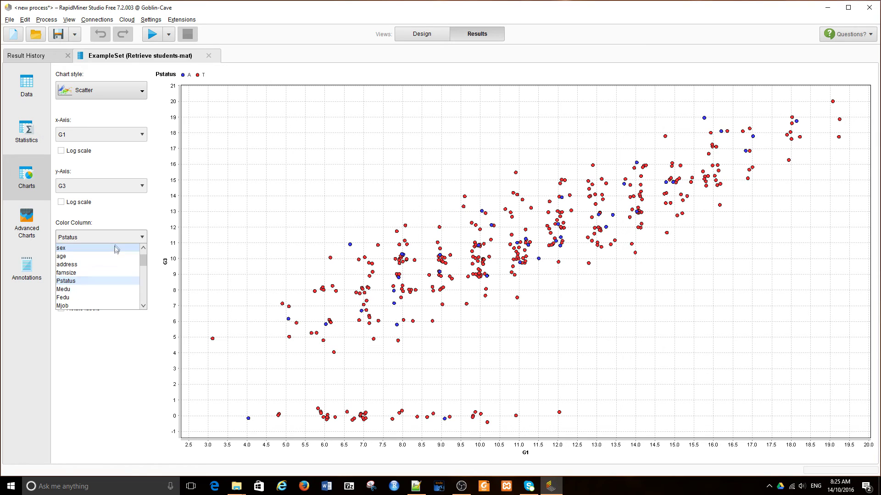
pyautogui.click(101, 306)
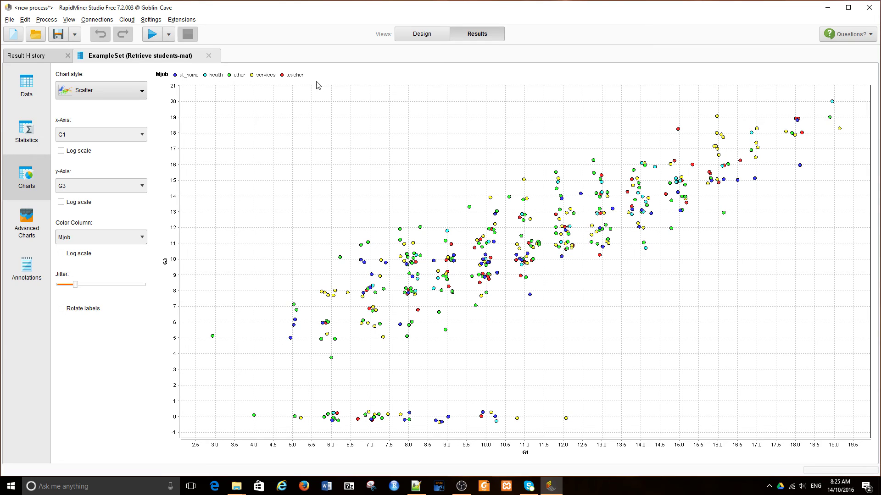
pyautogui.click(112, 93)
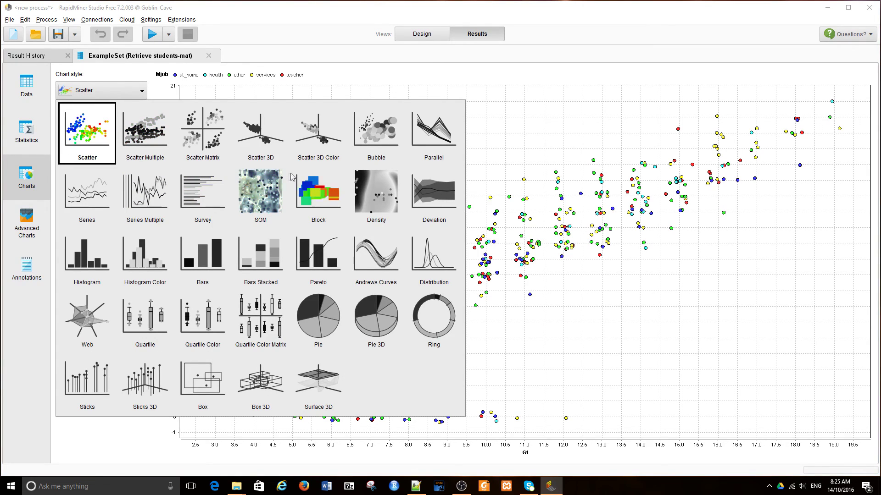
# Switch to a Scatter 3D chart with G2 on the y-axis and only G3 on the z-axis.
pyautogui.click(265, 145)
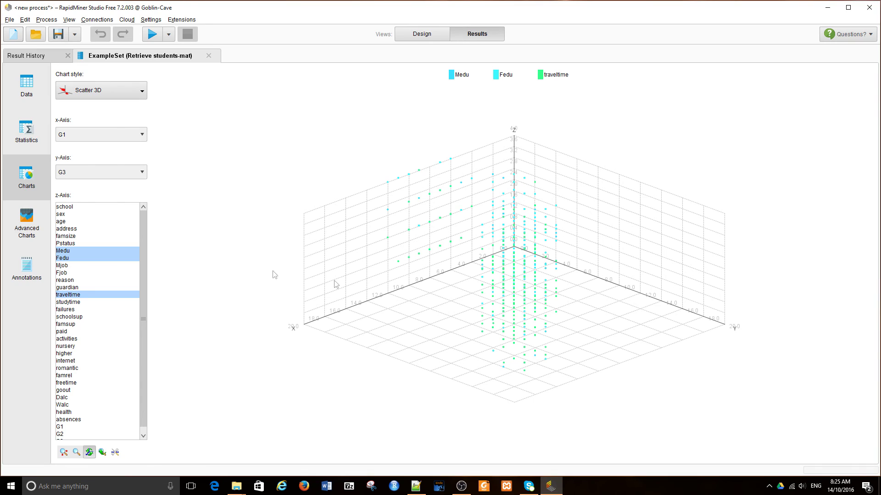
pyautogui.click(142, 172)
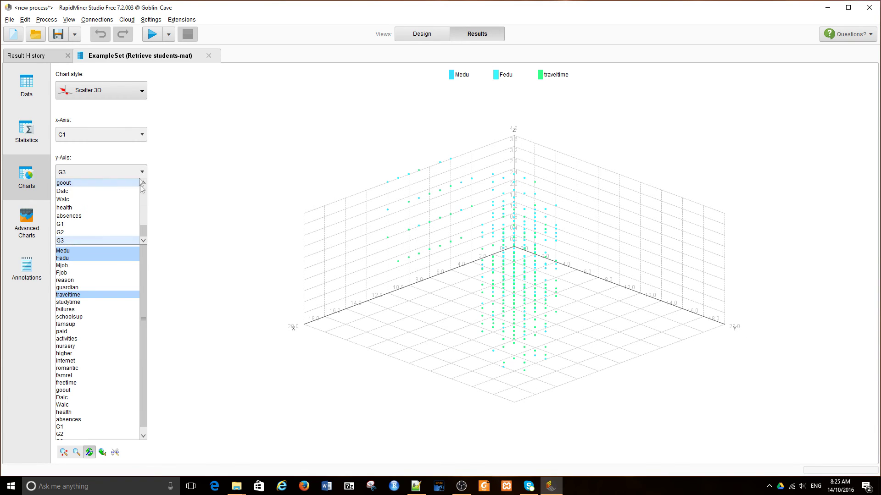
pyautogui.click(110, 233)
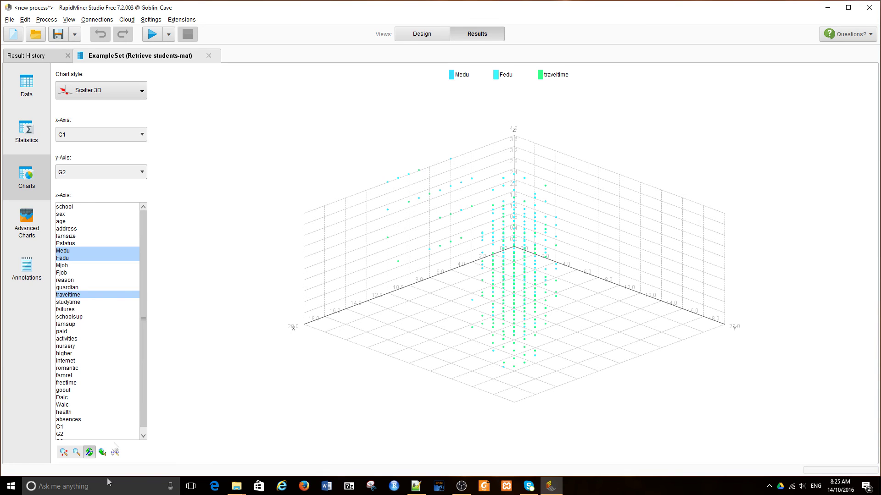
pyautogui.click(143, 437)
pyautogui.click(74, 436)
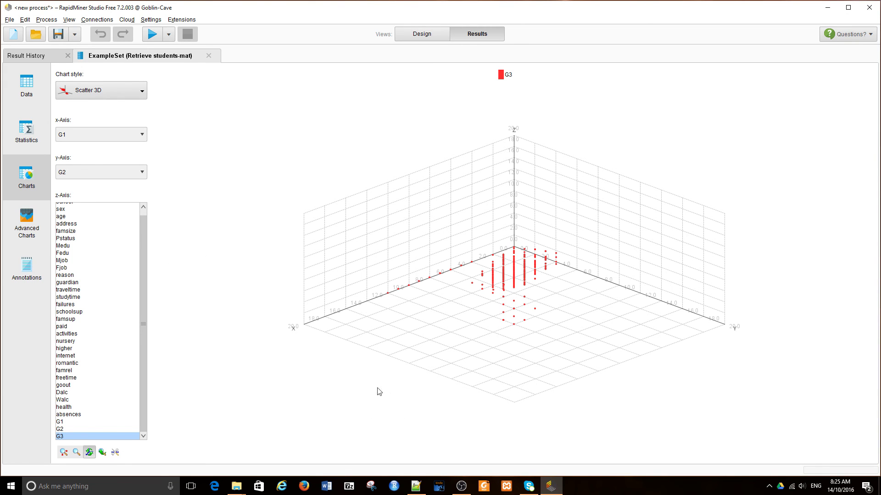
# Rotate the 3D scatter to a side-on view revealing the grades' tight diagonal band.
pyautogui.moveTo(418, 391); pyautogui.dragTo(324, 383)
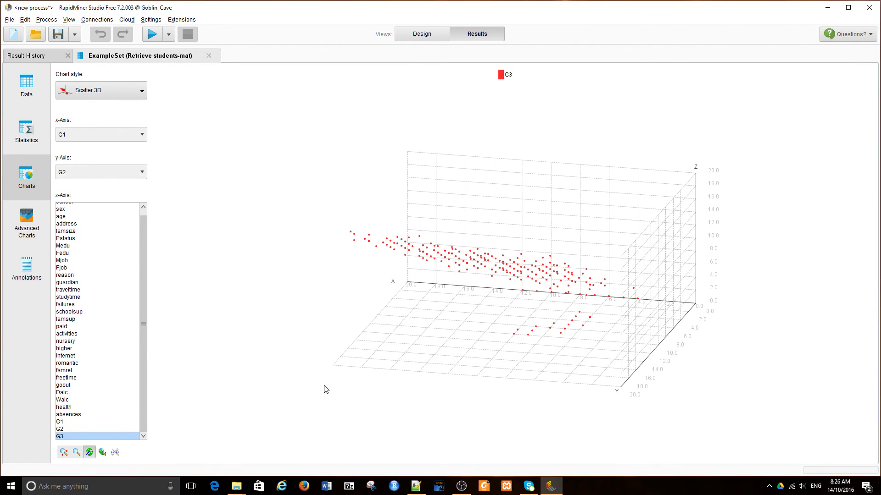